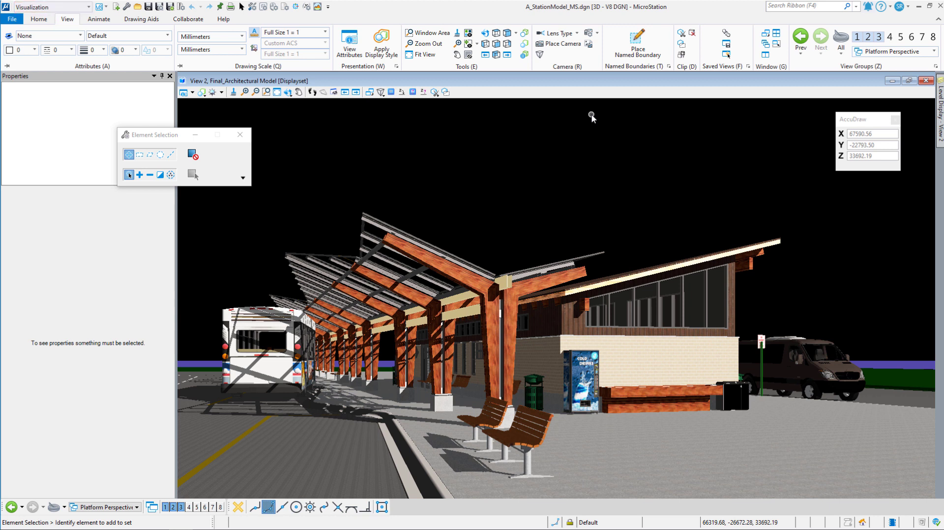
# Apply the View of Platform1 saved view to View 2, looking under the platform canopy.
pyautogui.click(749, 67)
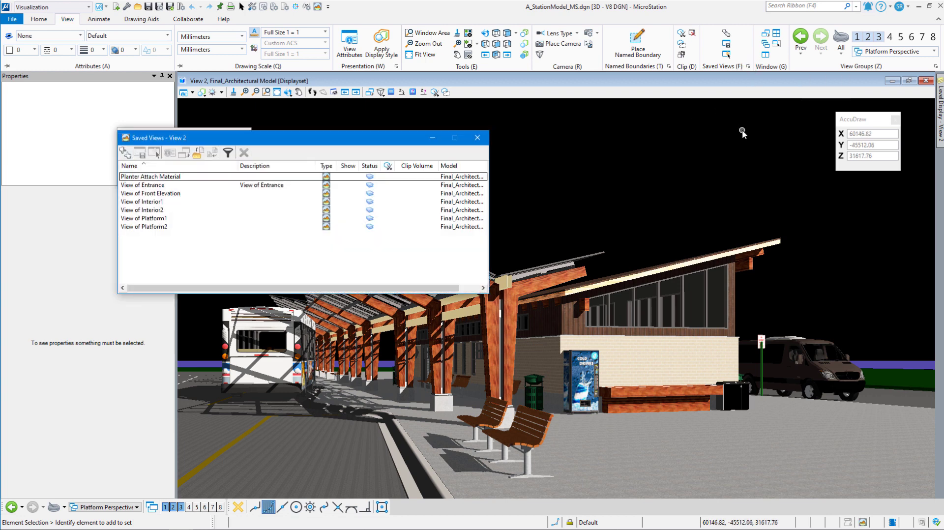
pyautogui.click(148, 220)
pyautogui.click(154, 153)
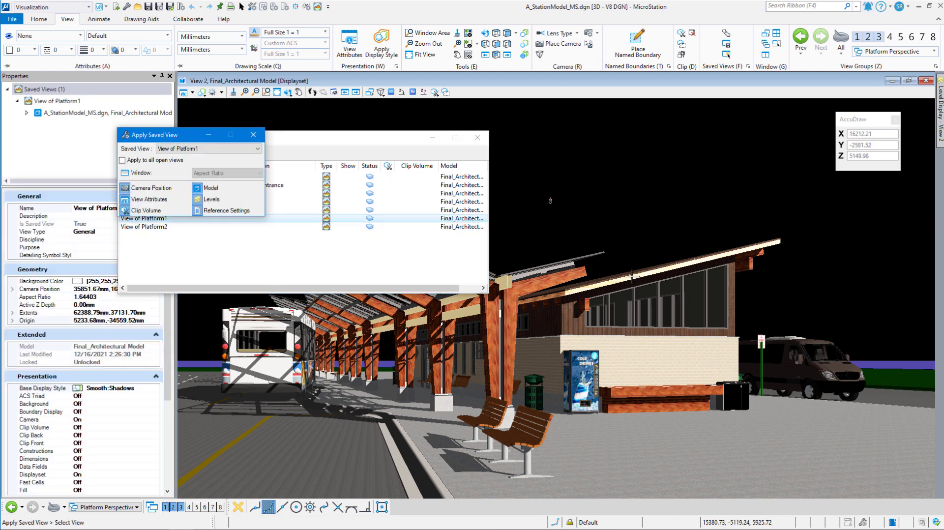
pyautogui.click(604, 212)
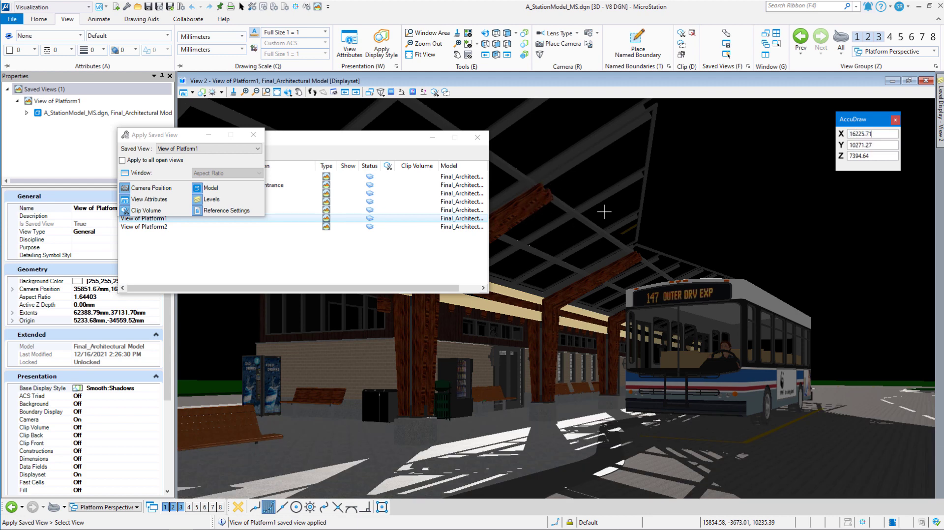
pyautogui.click(477, 137)
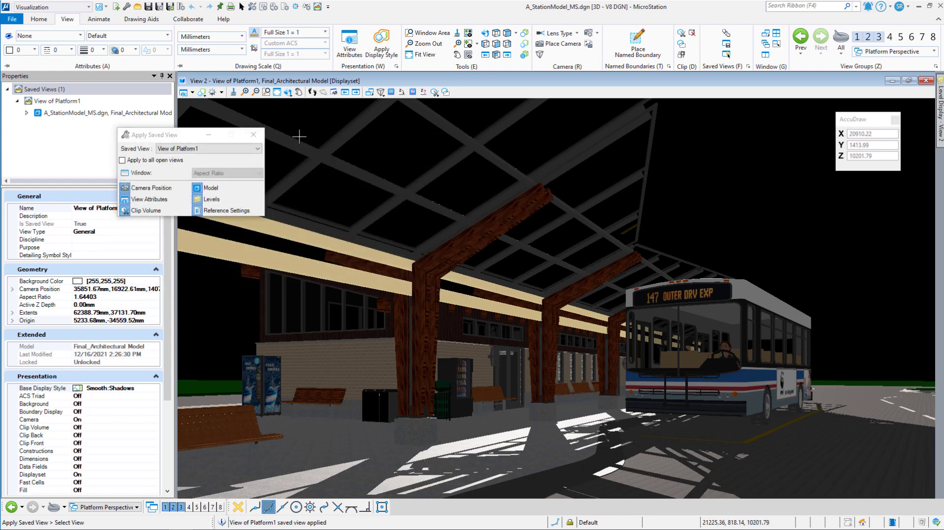
# Zoom in past the bus to a close view of the station's brick wall, windows and benches.
pyautogui.click(254, 136)
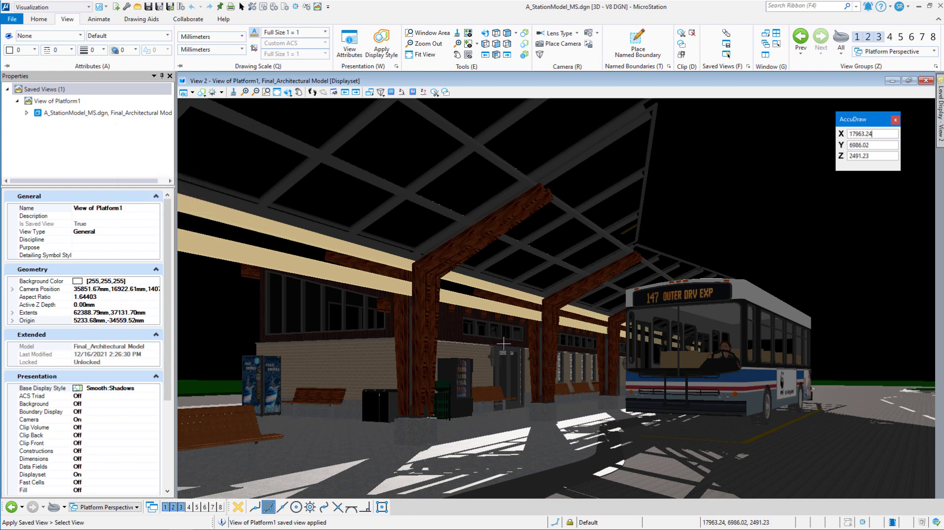
pyautogui.scroll(6, 503, 344)
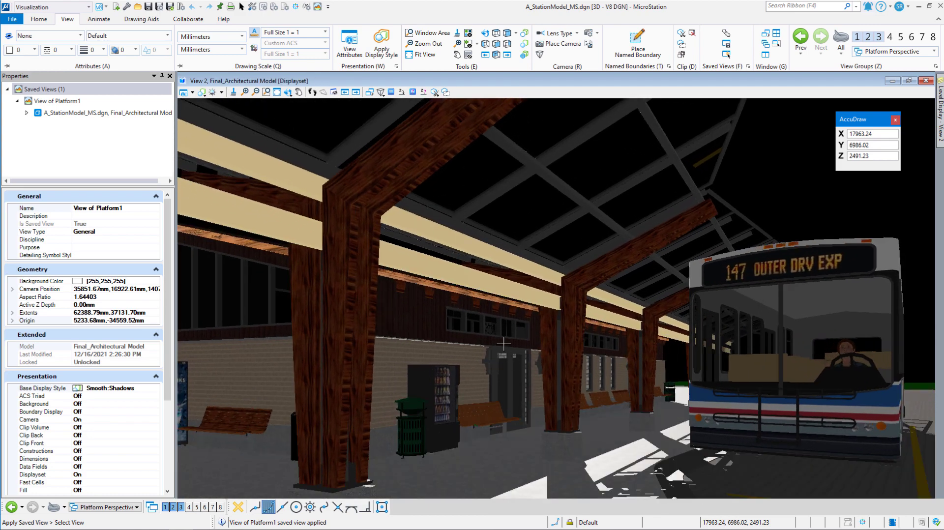
pyautogui.scroll(6, 507, 346)
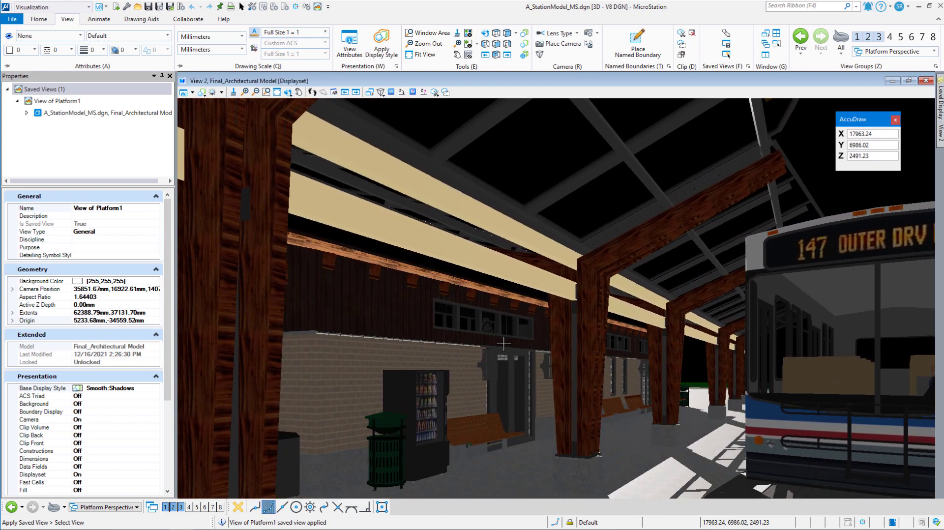
pyautogui.scroll(6, 511, 353)
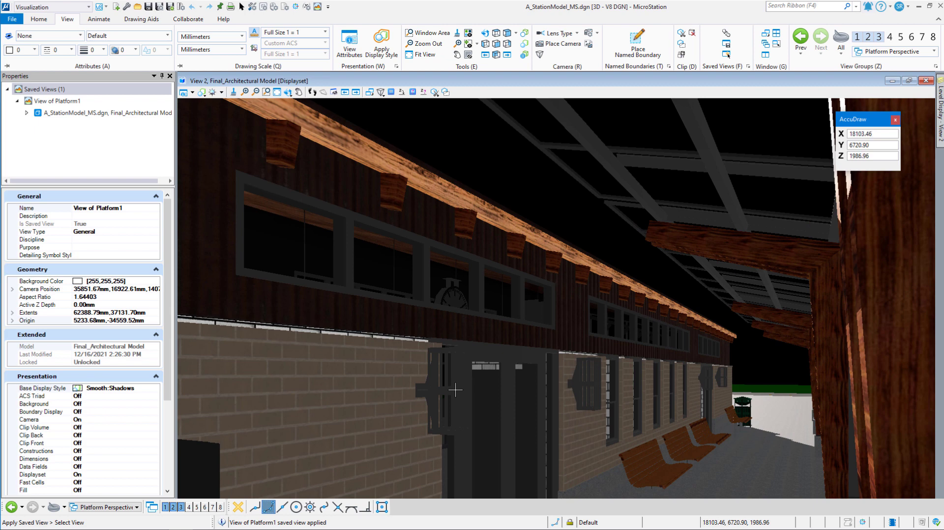
# Switch View 2 to the Smooth display style, dropping the shadows.
pyautogui.click(202, 95)
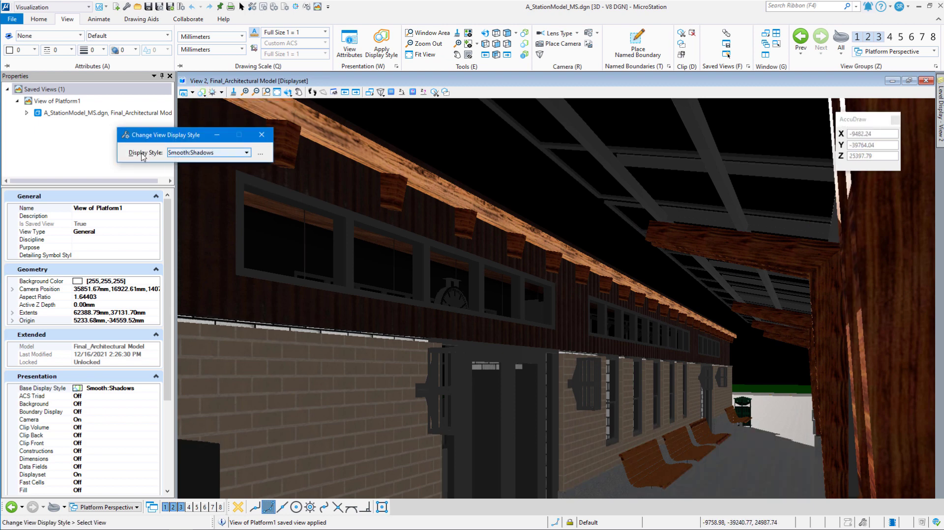
pyautogui.click(246, 153)
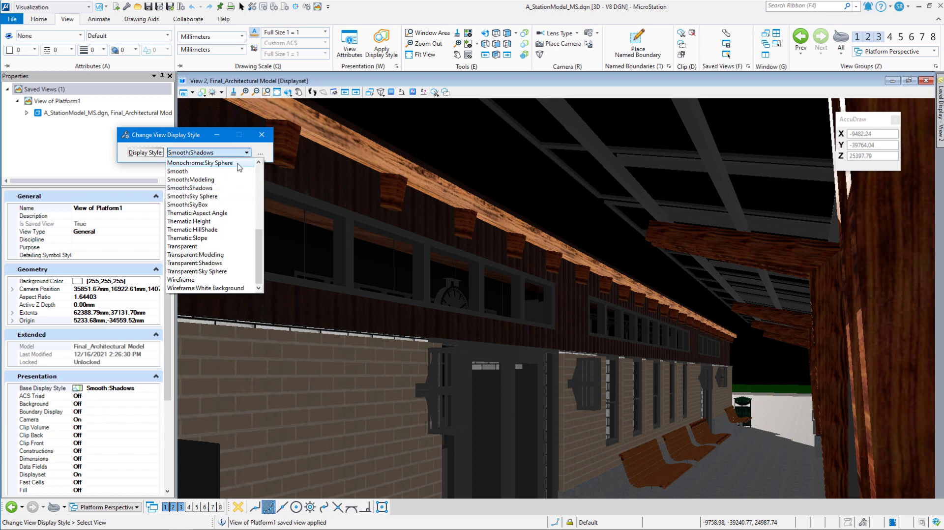
pyautogui.click(194, 173)
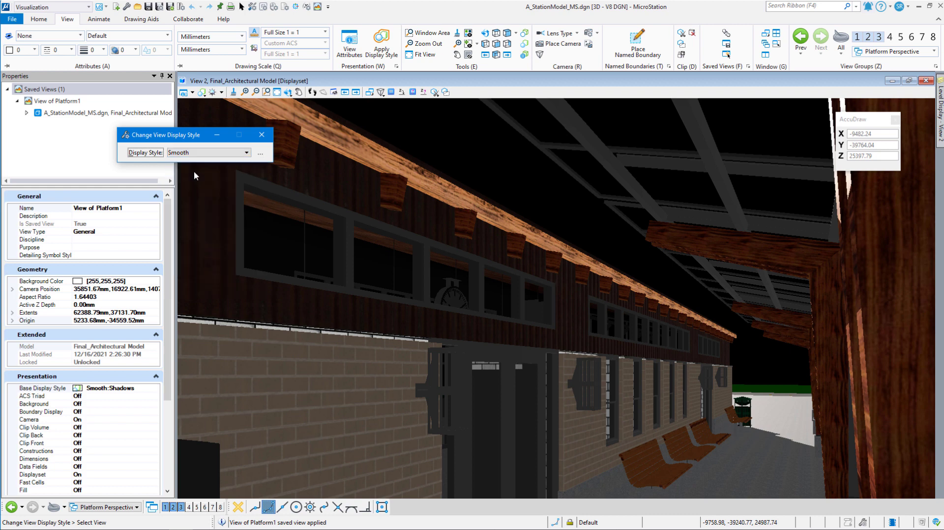
pyautogui.click(341, 257)
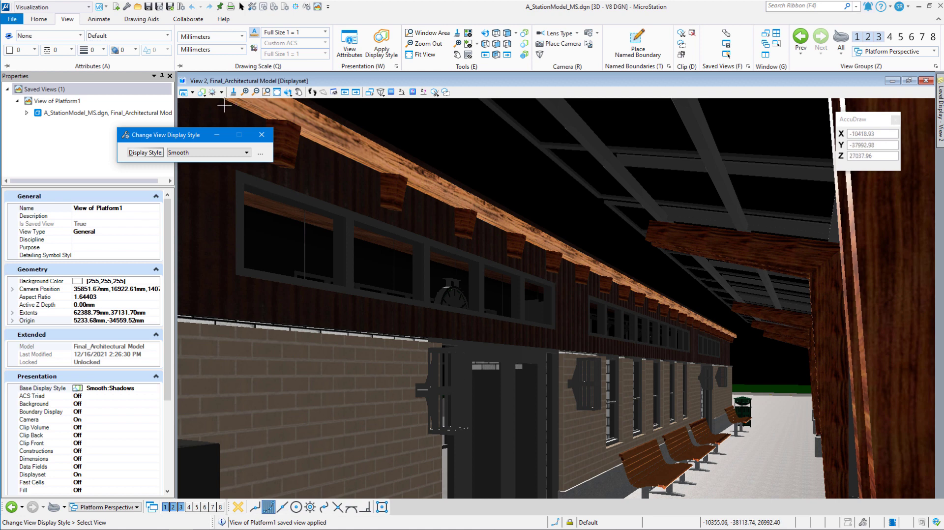
# Raise the default lighting brightness slightly and close the display style settings.
pyautogui.click(213, 92)
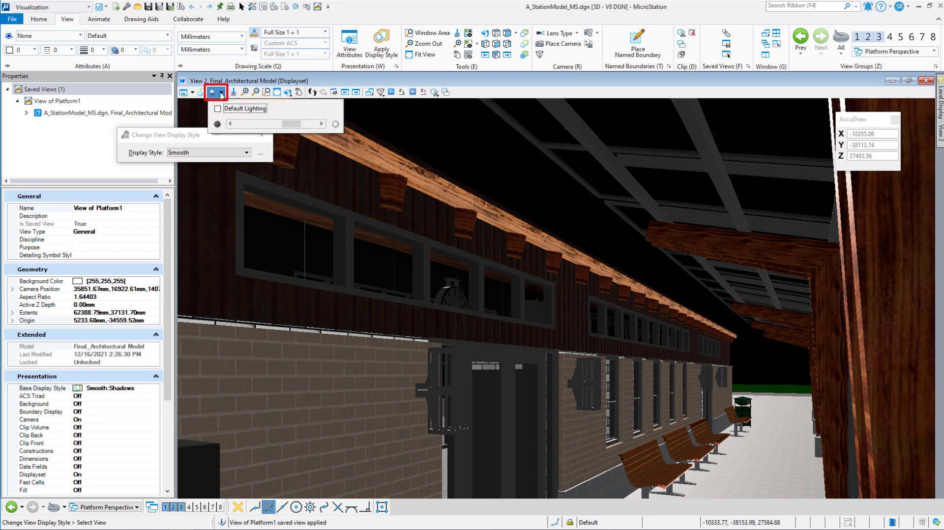
pyautogui.moveTo(283, 129); pyautogui.dragTo(295, 127)
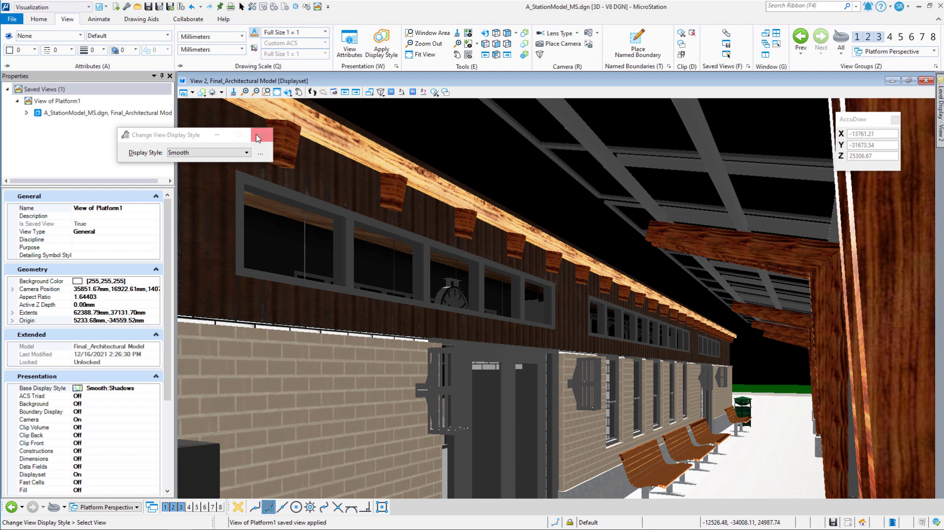
pyautogui.click(257, 138)
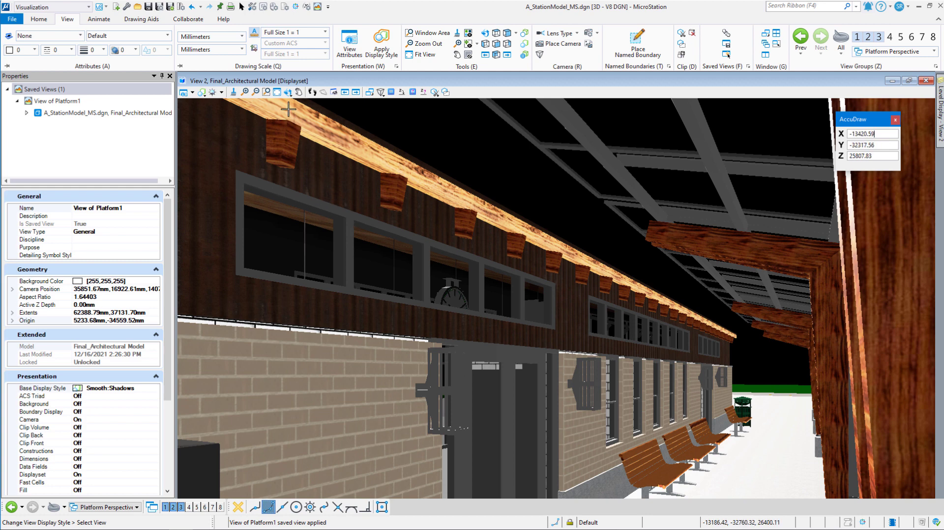
# Rotate the view around a door-frame pivot to look along the wall toward the sconce.
pyautogui.click(287, 93)
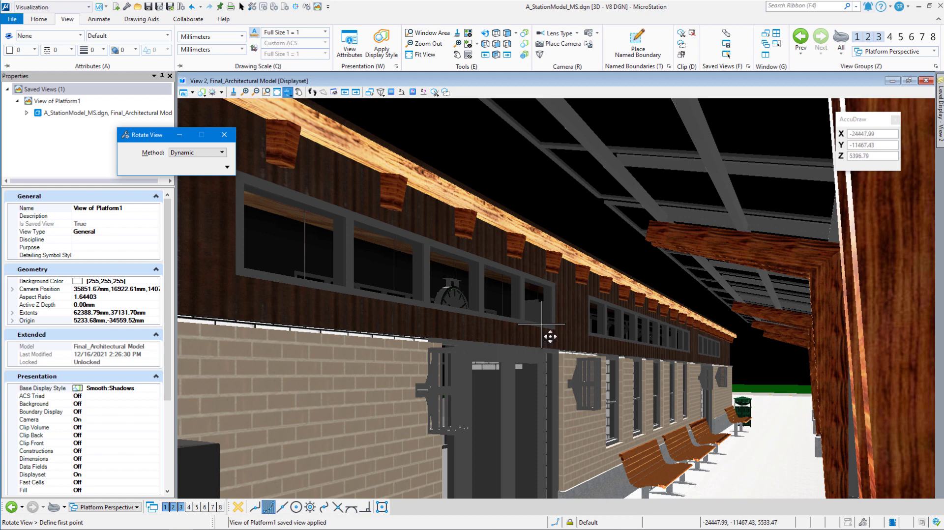
pyautogui.click(547, 326)
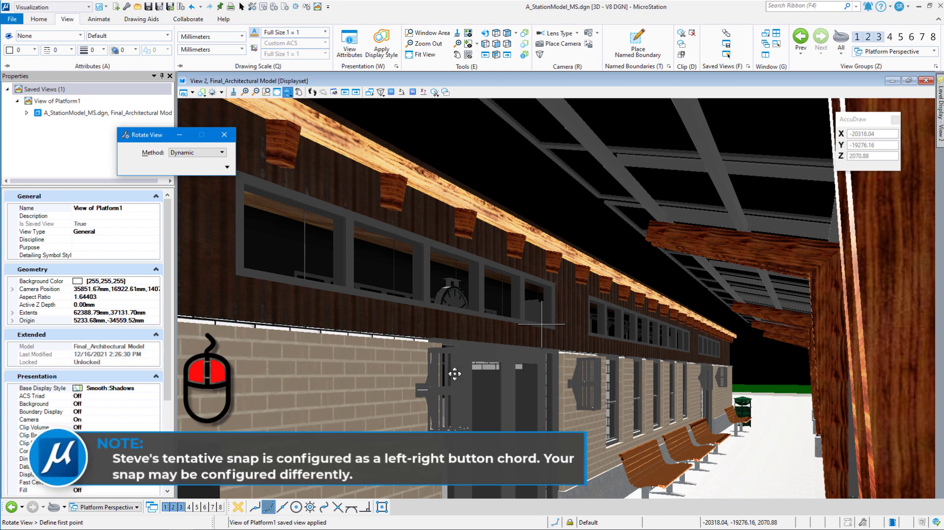
pyautogui.click(454, 394)
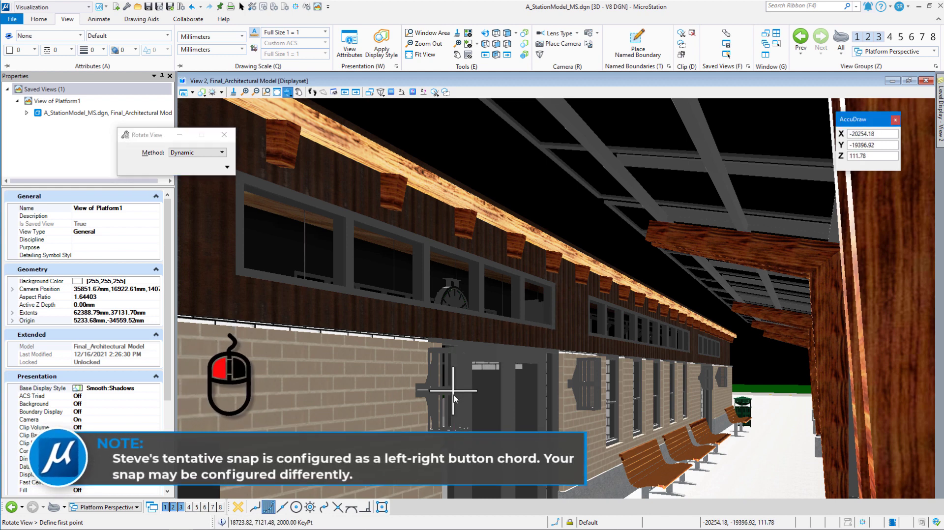
pyautogui.click(454, 393)
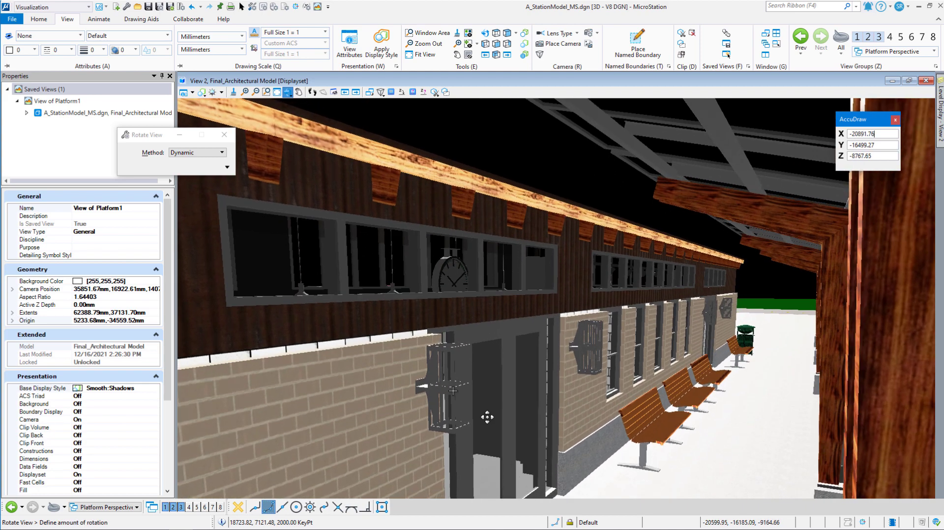
pyautogui.click(491, 429)
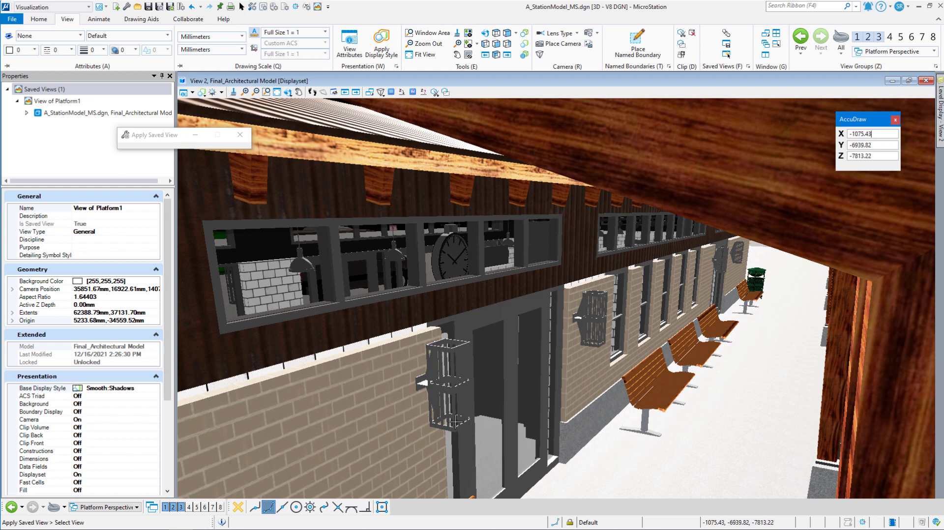
# Turn on Constructions in View Attributes to reveal the sconce light symbols.
pyautogui.click(214, 447)
pyautogui.click(214, 446)
pyautogui.click(193, 93)
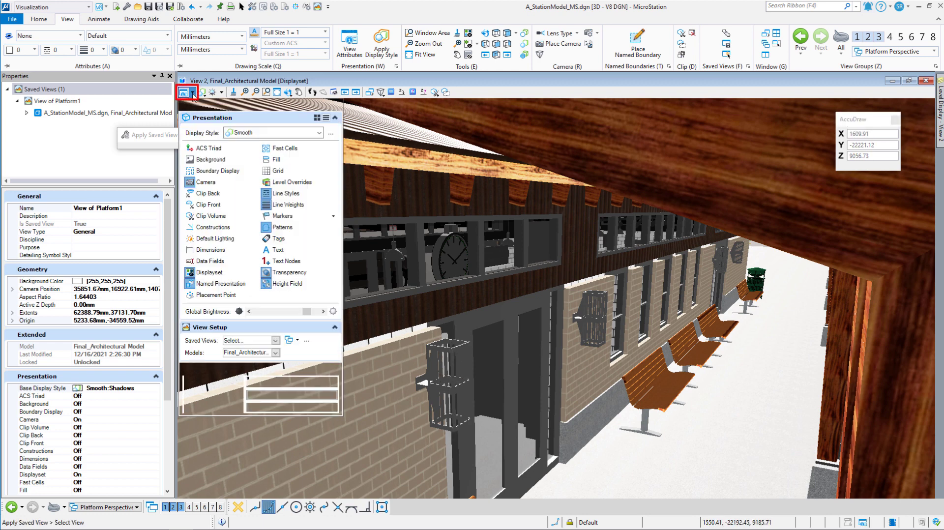
pyautogui.click(215, 230)
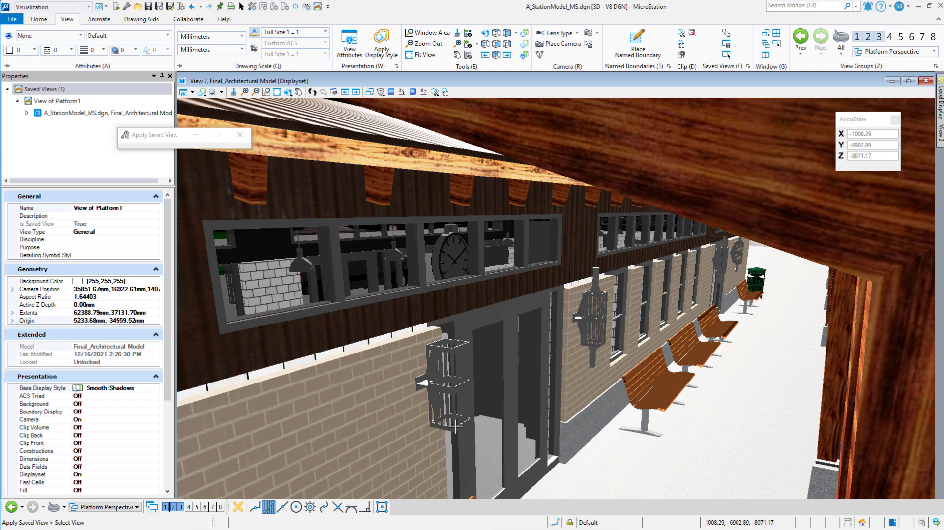
# Open the Light Manager and start placing a new Spot light.
pyautogui.click(41, 20)
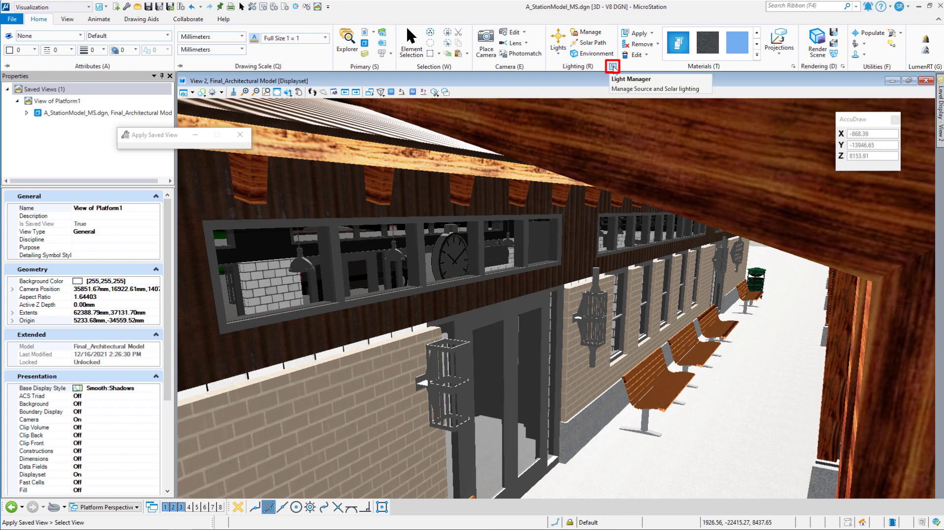
pyautogui.click(613, 68)
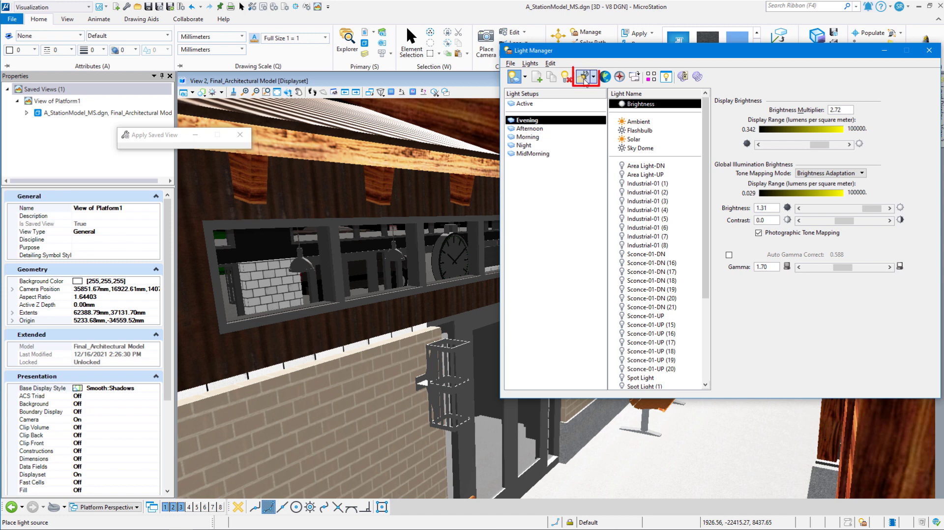
pyautogui.click(585, 78)
pyautogui.click(145, 156)
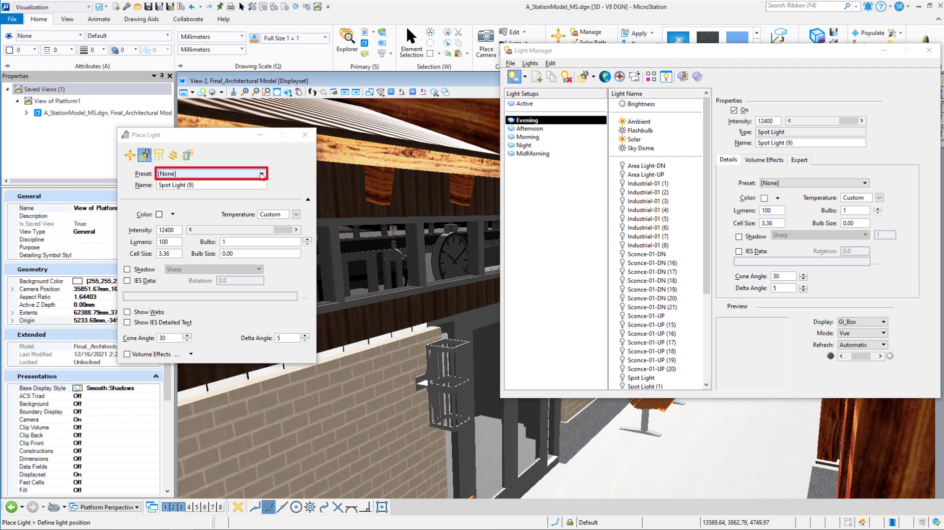
# Set the spot light to the halogen 250W Bulb preset with cell size 300.
pyautogui.click(255, 174)
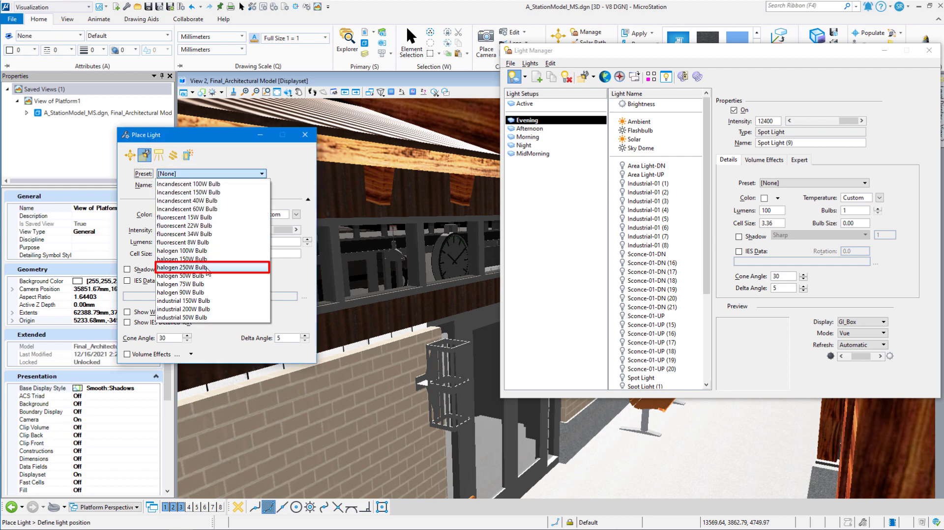
pyautogui.click(207, 268)
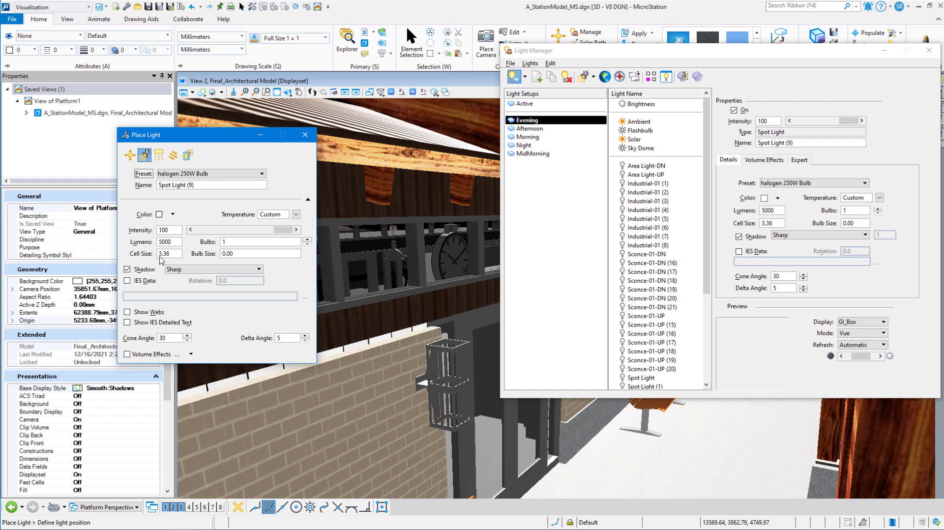
pyautogui.click(173, 254)
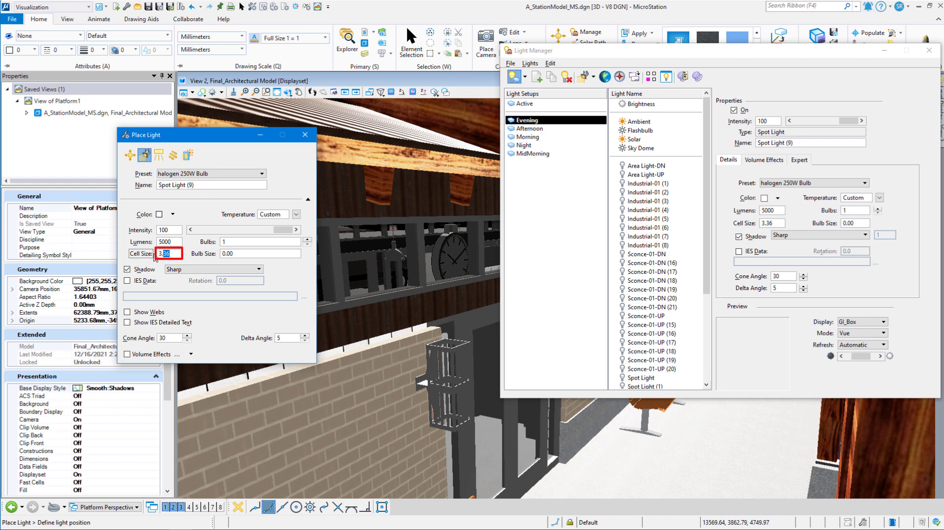
pyautogui.press('Tab')
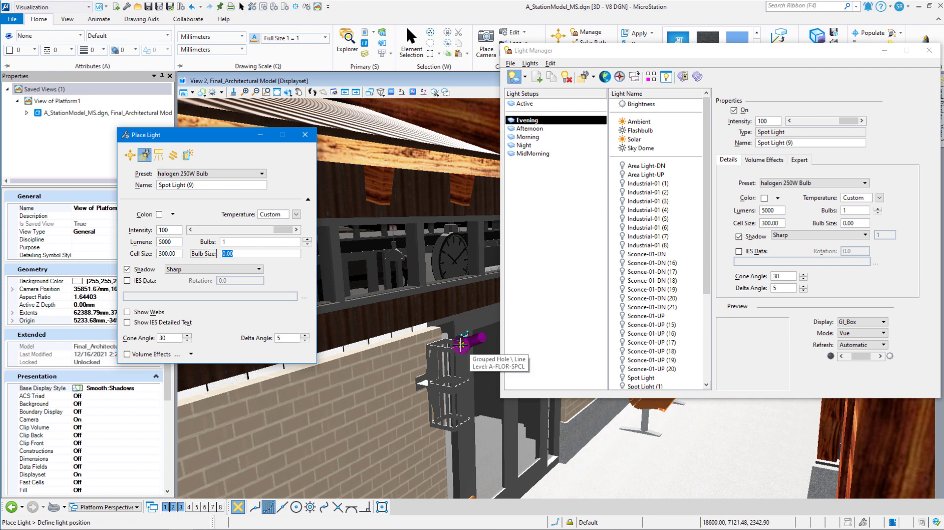
# Place Spot Light (9) inside the sconce cage in front orientation, aimed straight down.
pyautogui.click(460, 344)
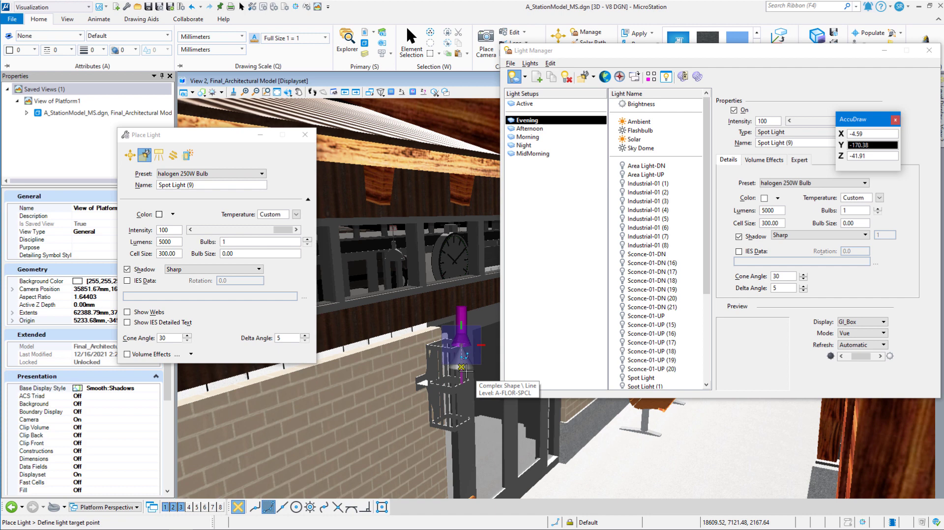
pyautogui.press('f')
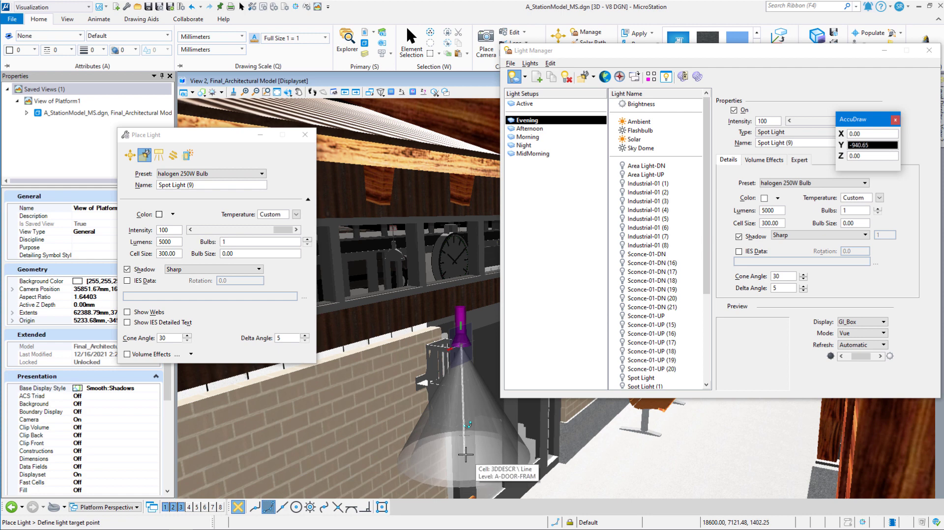
pyautogui.click(465, 453)
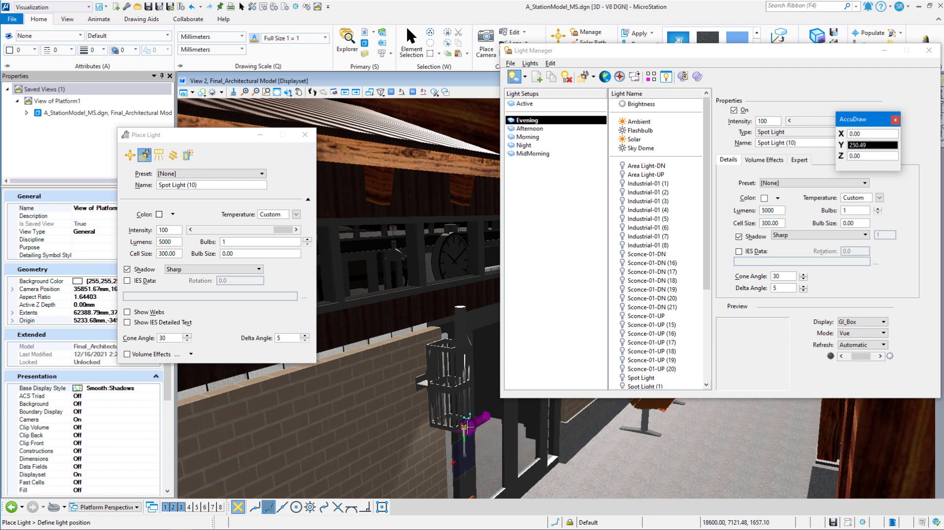
# Place Spot Light (10) in the same sconce, aimed straight up.
pyautogui.click(464, 428)
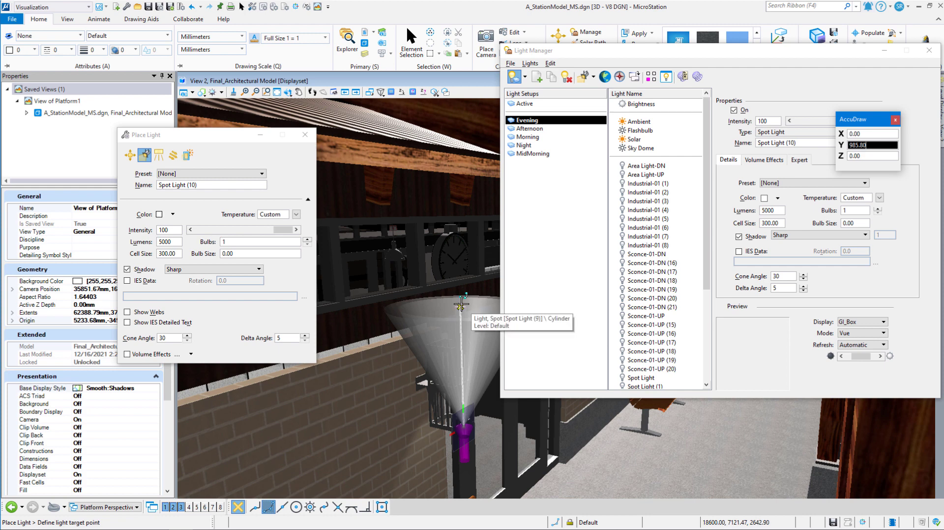
pyautogui.click(461, 304)
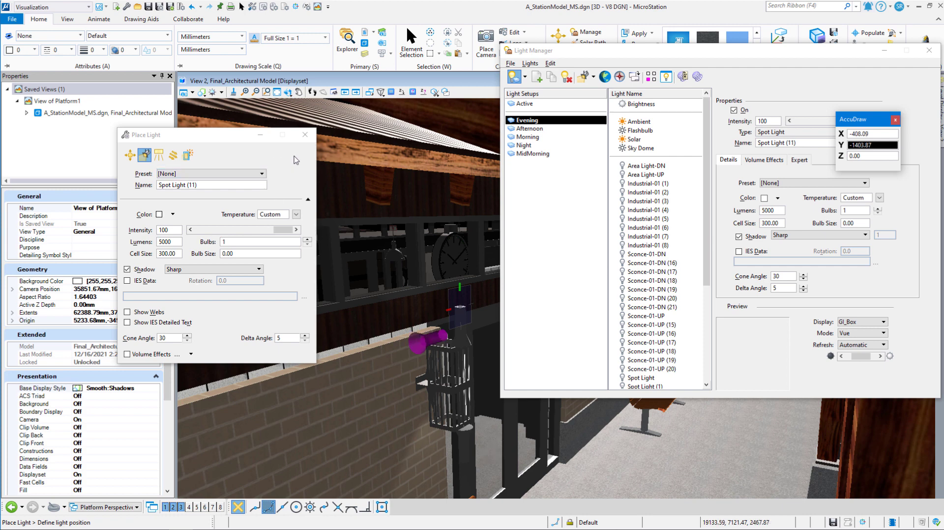
# Rename Spot Light (9) to 'Sconce-01 DN (22)' in the Light Manager.
pyautogui.click(305, 134)
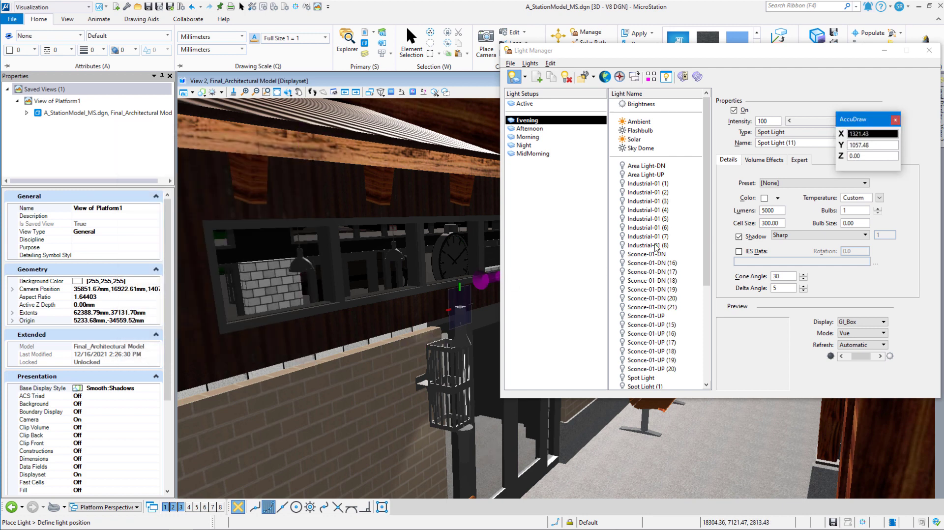
pyautogui.moveTo(712, 290); pyautogui.dragTo(711, 384)
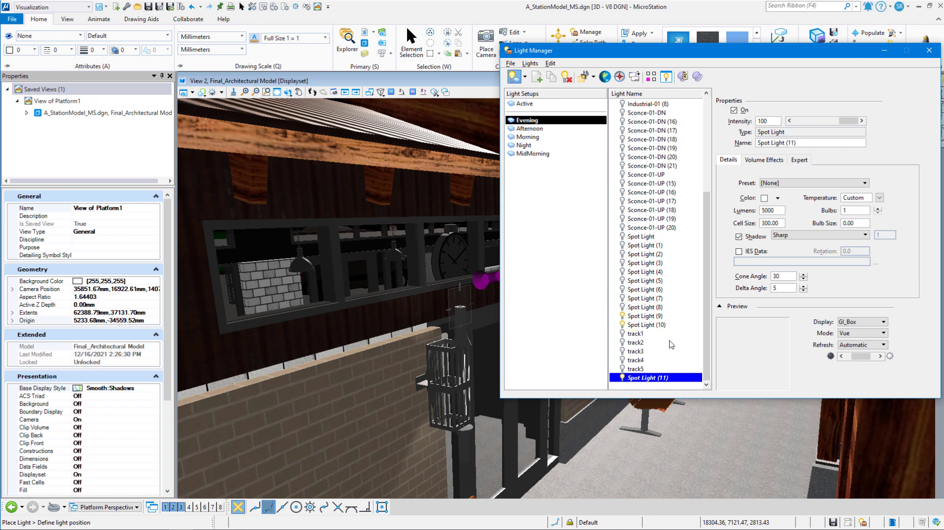
pyautogui.click(645, 316)
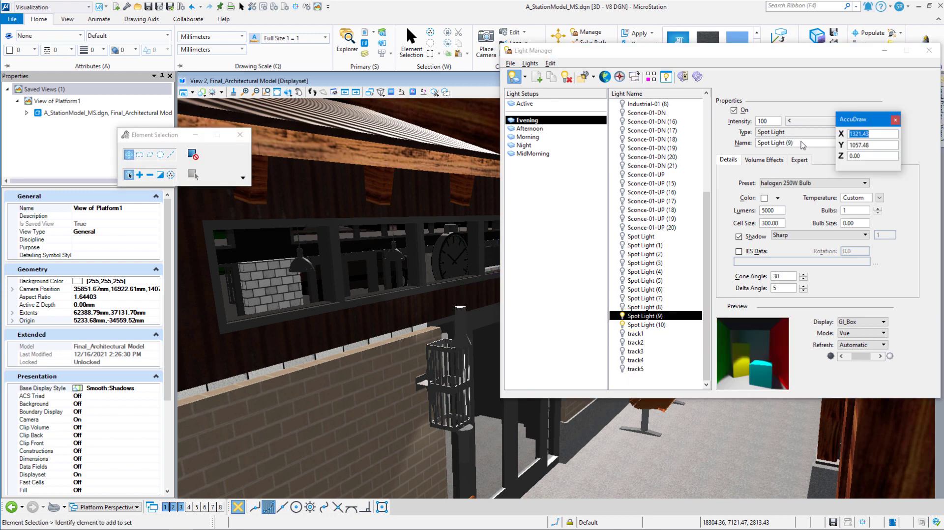
pyautogui.moveTo(802, 145); pyautogui.dragTo(760, 151)
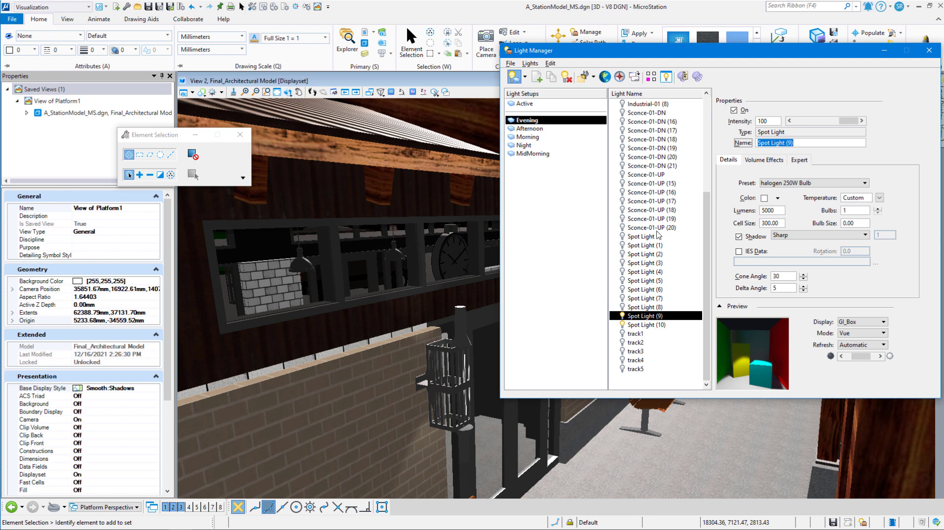
pyautogui.write('Sc')
pyautogui.write('once-01 DN (22')
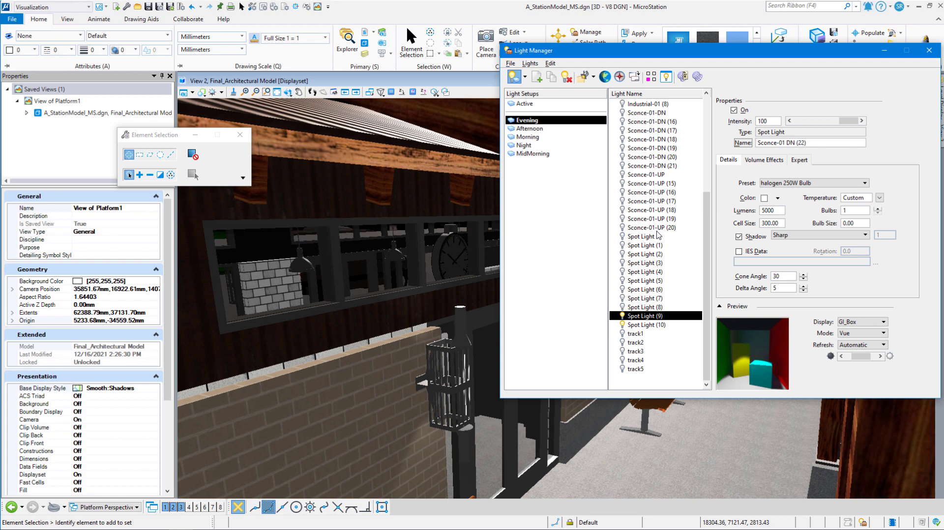
pyautogui.press('Return')
pyautogui.press('Tab')
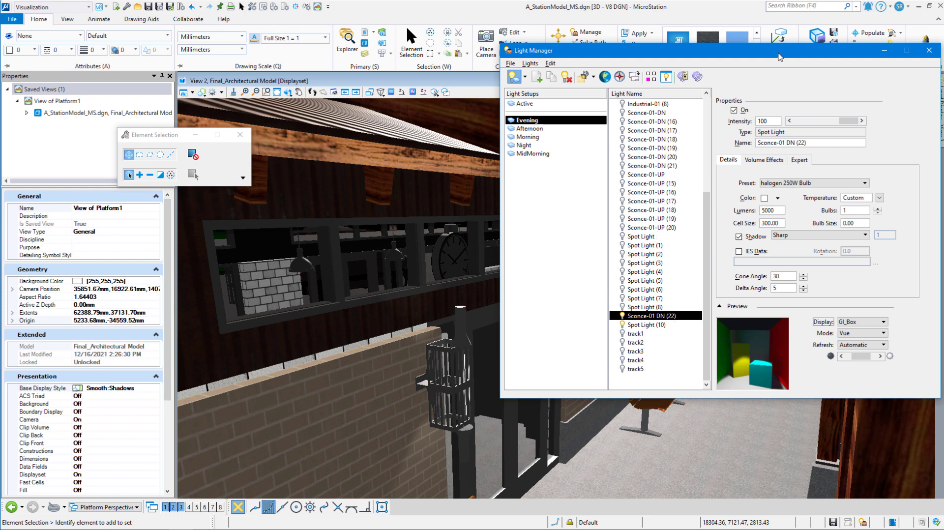
# Move Sconce-01 DN (22) to the sconce centre, origin 18600.00mm, 6990.80mm.
pyautogui.click(931, 51)
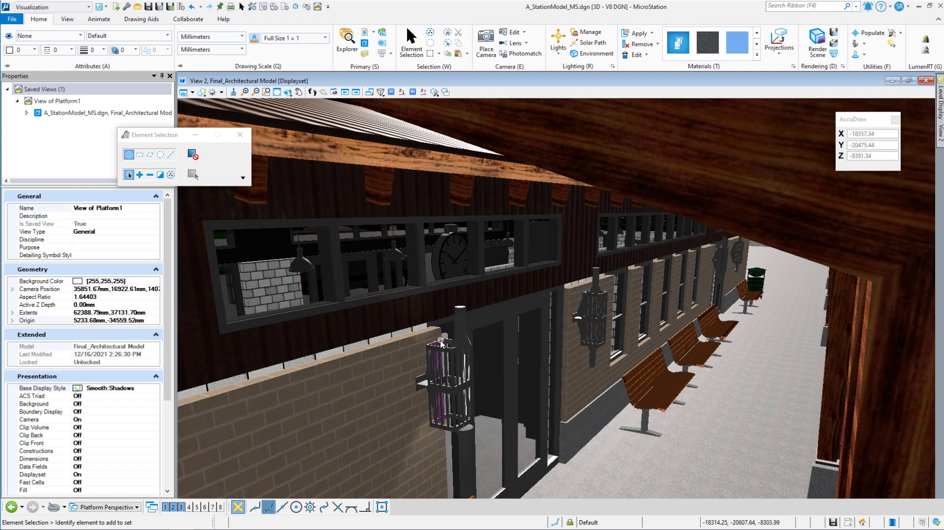
pyautogui.rightClick(462, 312)
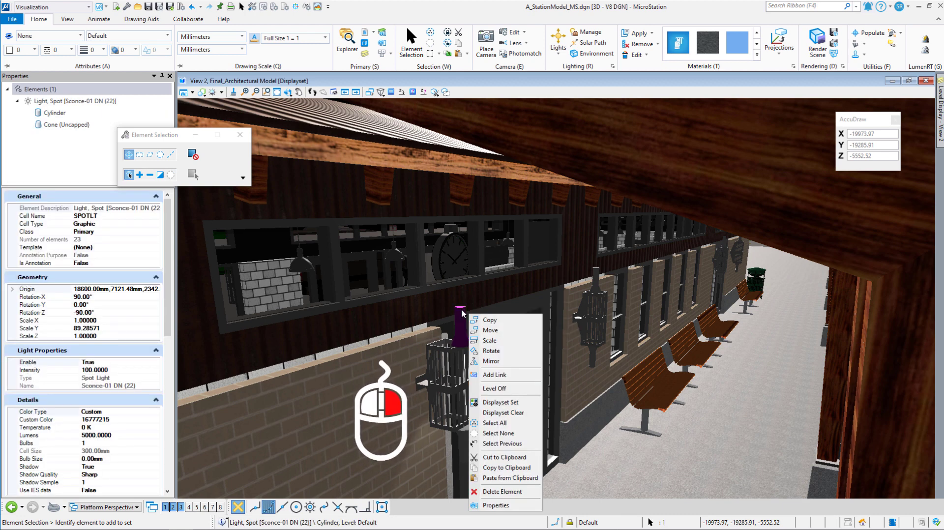
pyautogui.click(490, 330)
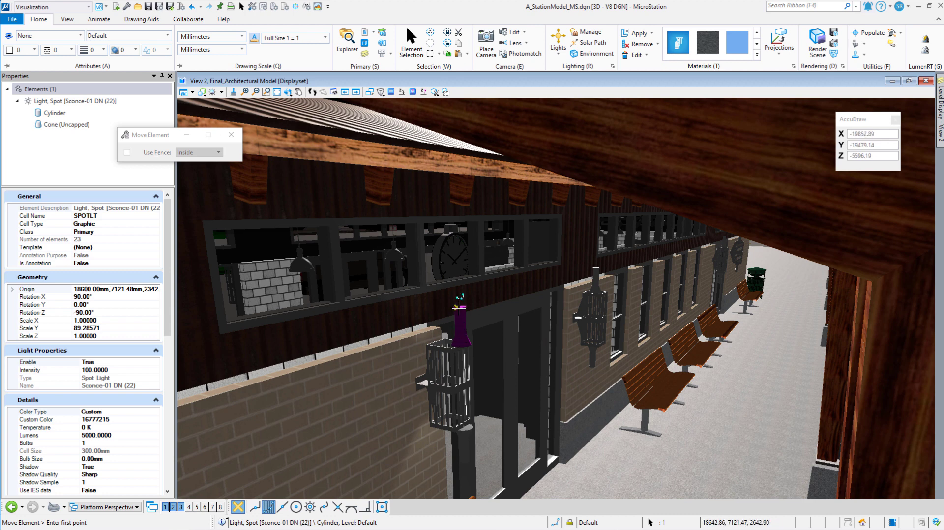
pyautogui.click(461, 307)
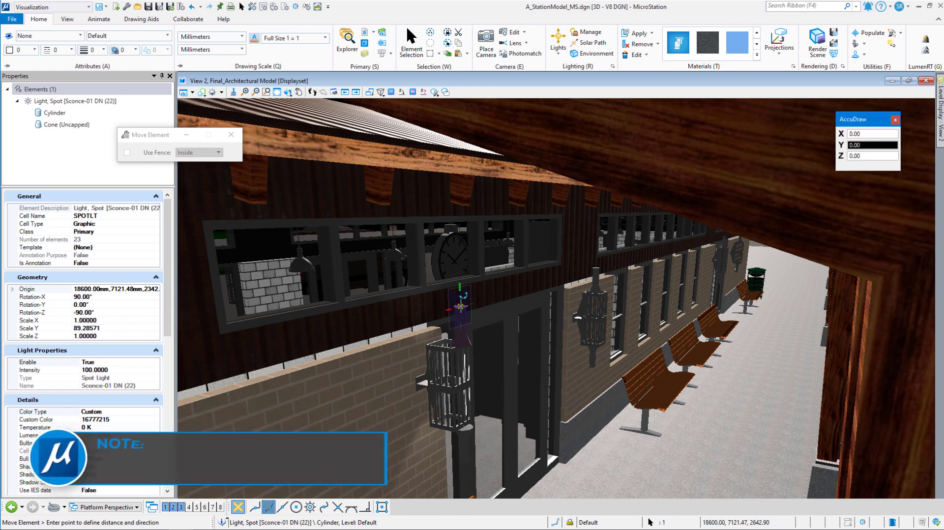
pyautogui.press('t')
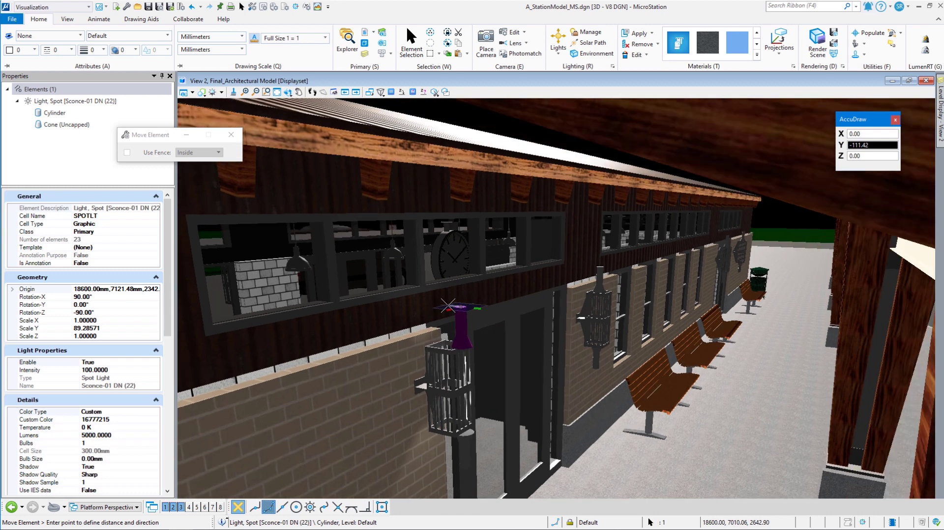
pyautogui.scroll(3, 448, 306)
pyautogui.scroll(4, 448, 306)
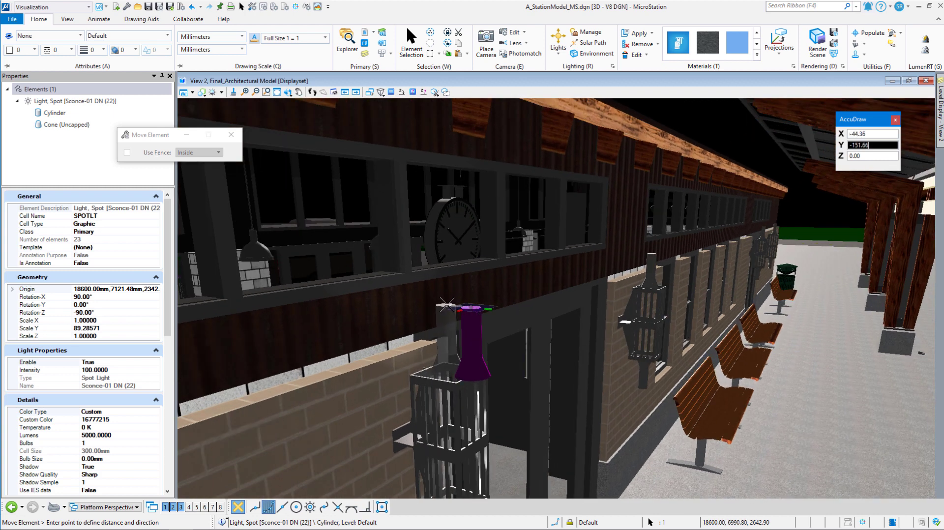
pyautogui.click(447, 305)
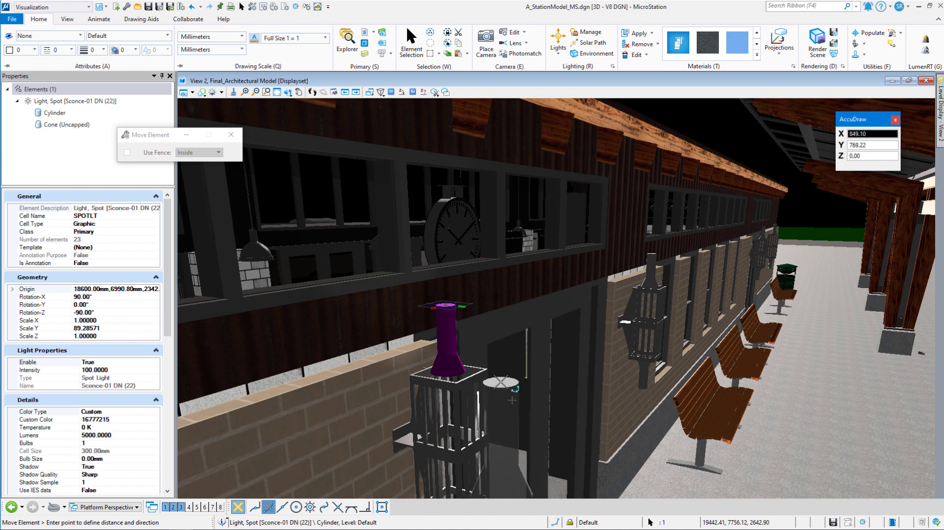
pyautogui.press('Escape')
pyautogui.moveTo(509, 462); pyautogui.dragTo(504, 436, button='middle')
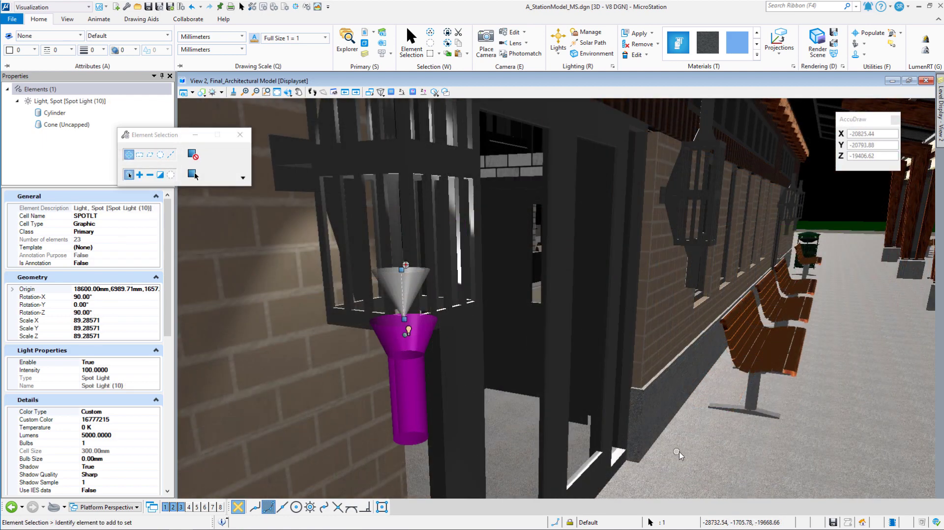
# Deselect the Spot Light so the wall sconce displays without its spotlight graphics.
pyautogui.press('Delete')
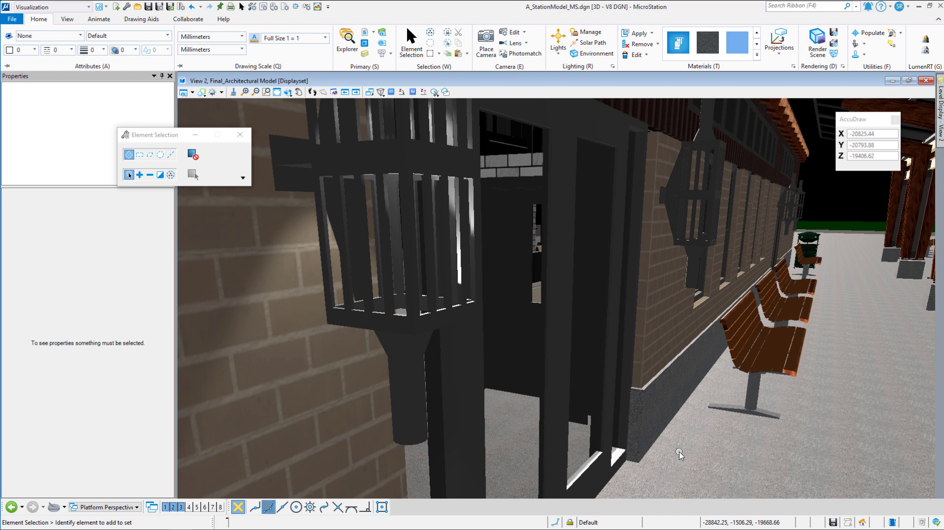